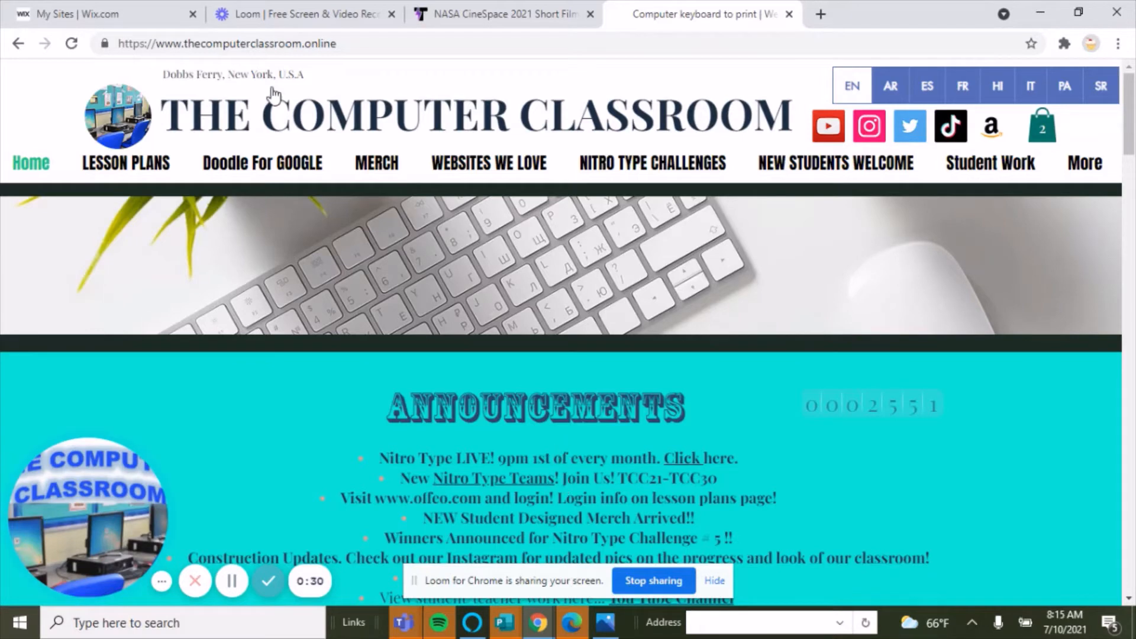
Open the dashboard of the TheComputerClassroom site from the Wix site list.
left_click(107, 17)
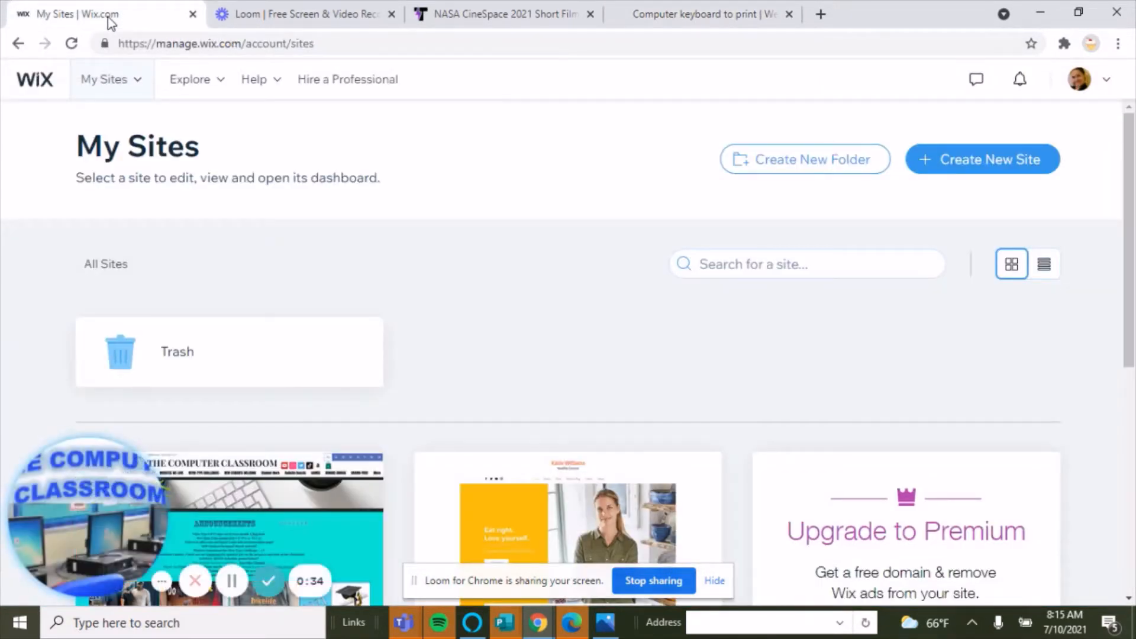
scroll(208, 261, "down", 7)
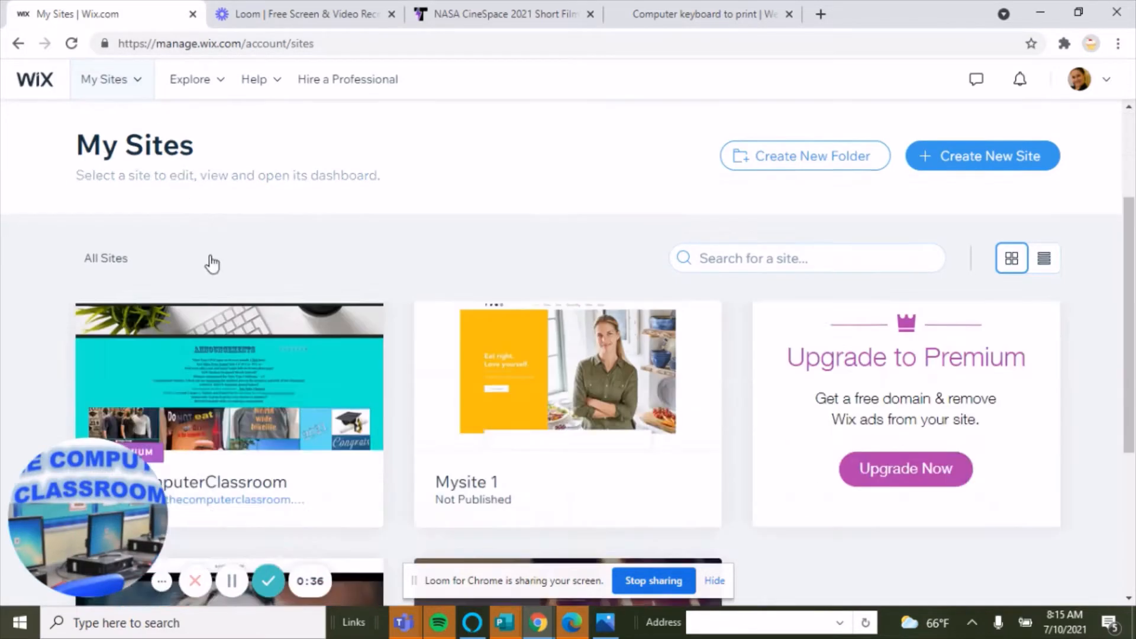
scroll(219, 282, "up", 4)
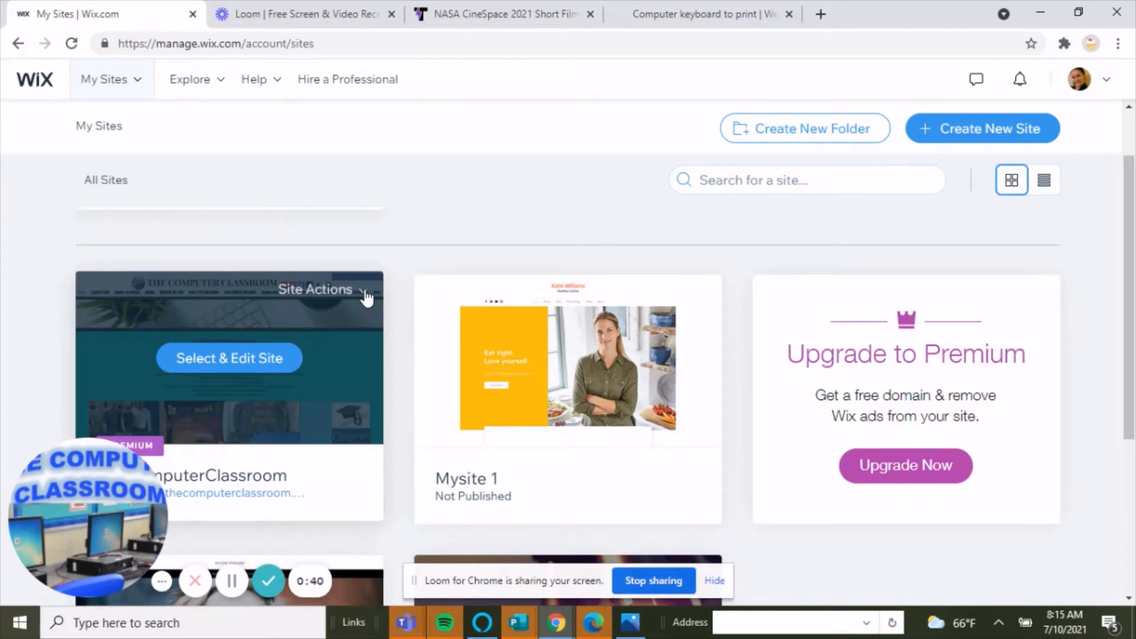
mouse_move(215, 371)
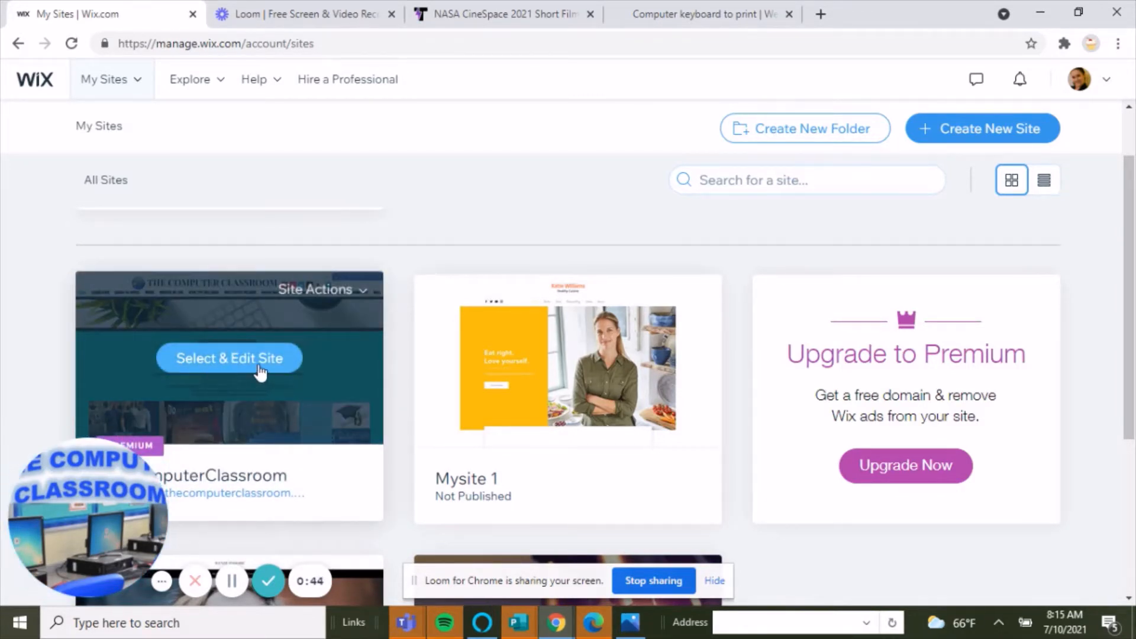
left_click(289, 368)
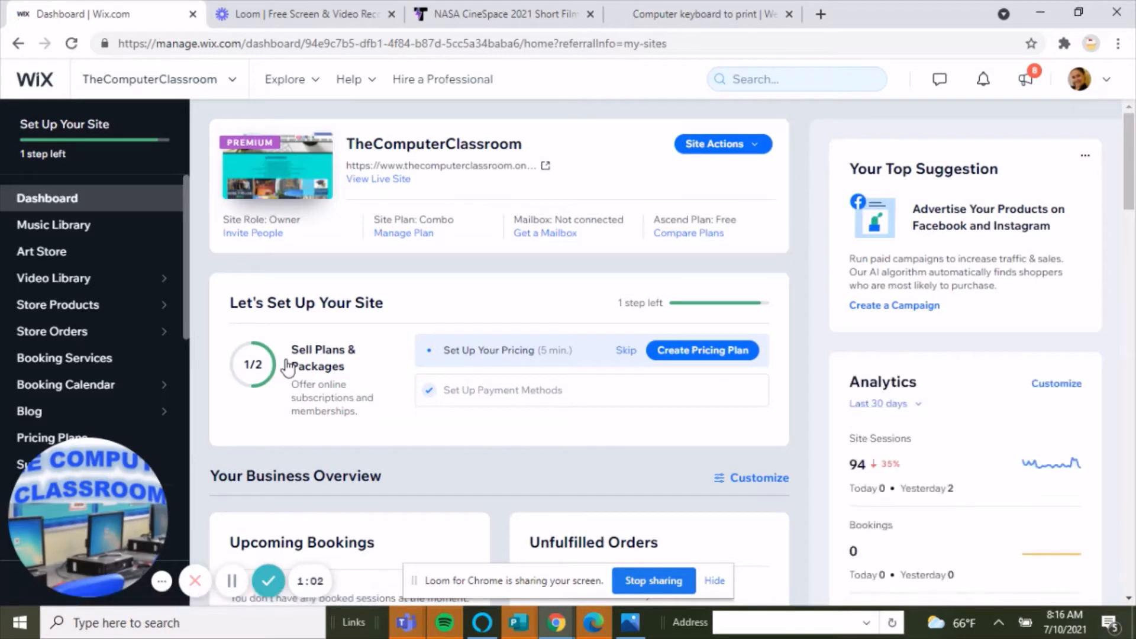
Open the TheComputerClassroom site in the website editor and minimize the code panel.
left_click(761, 155)
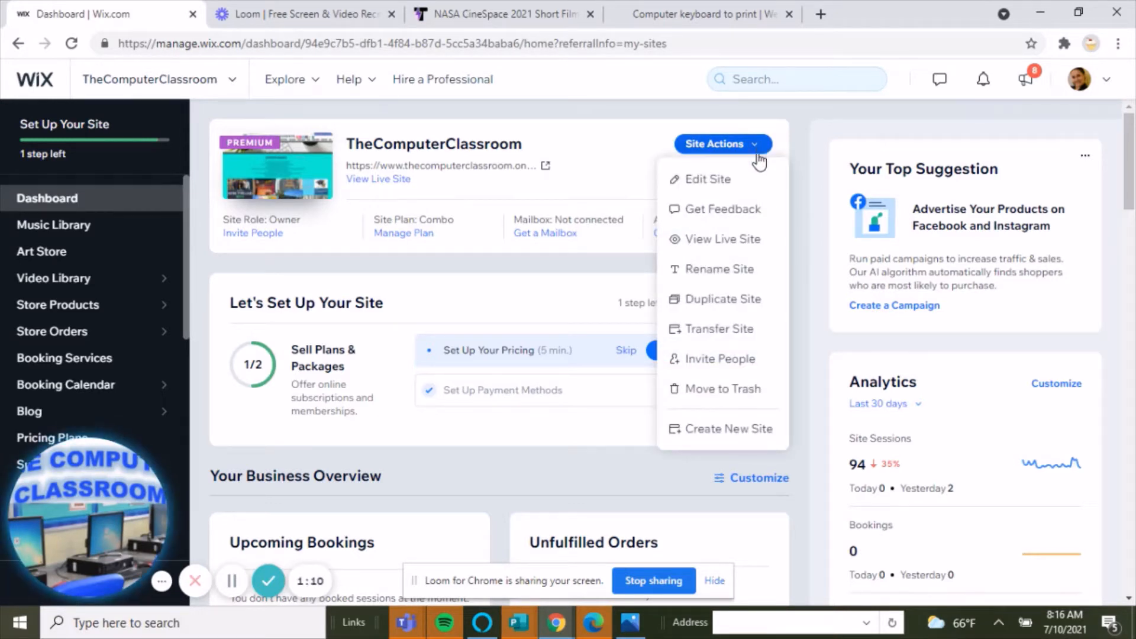
left_click(714, 188)
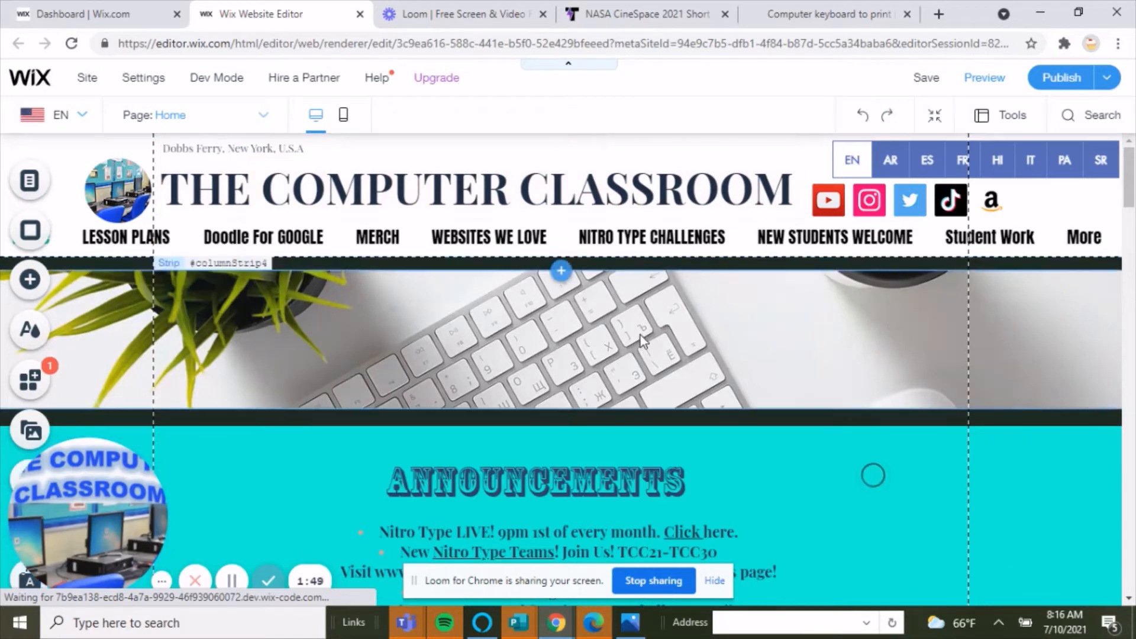
scroll(640, 335, "down", 2)
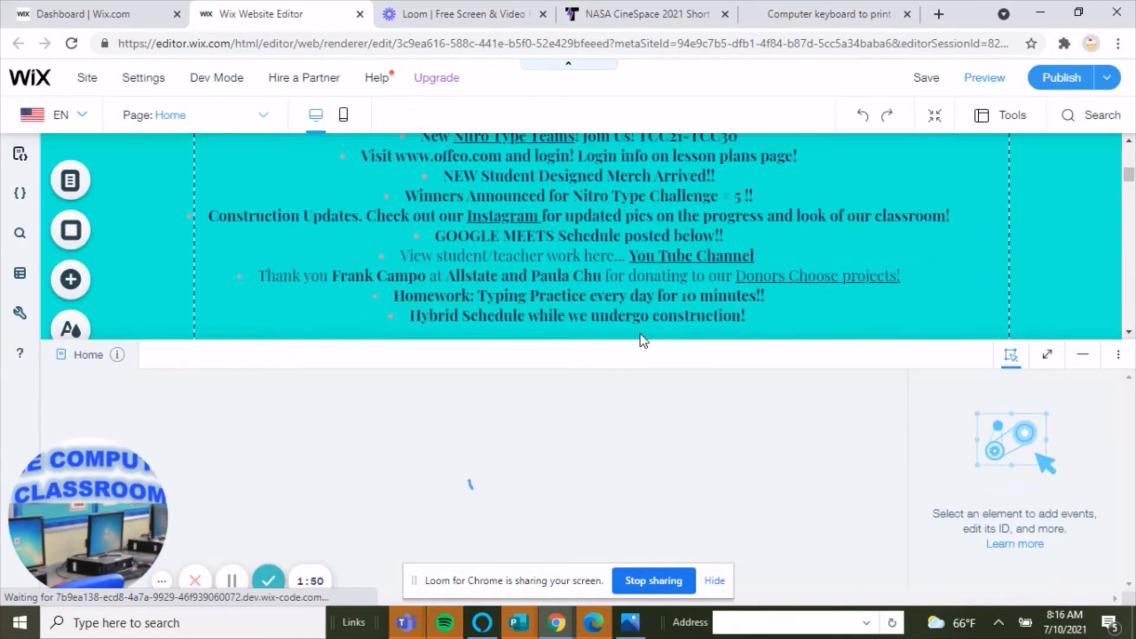
scroll(640, 335, "up", 6)
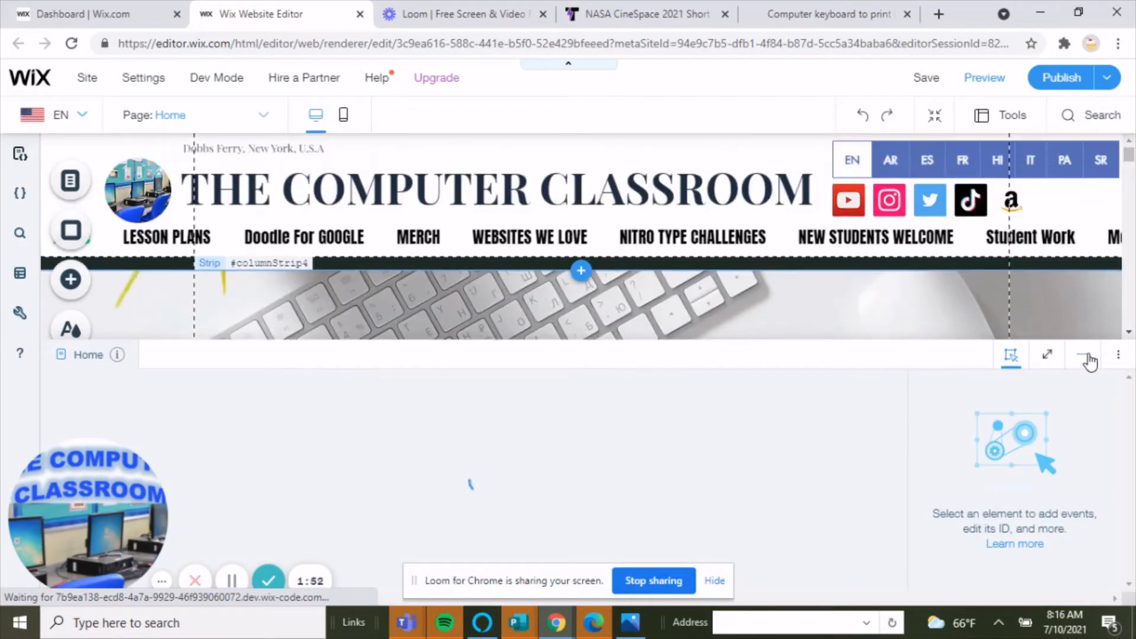
left_click(1088, 361)
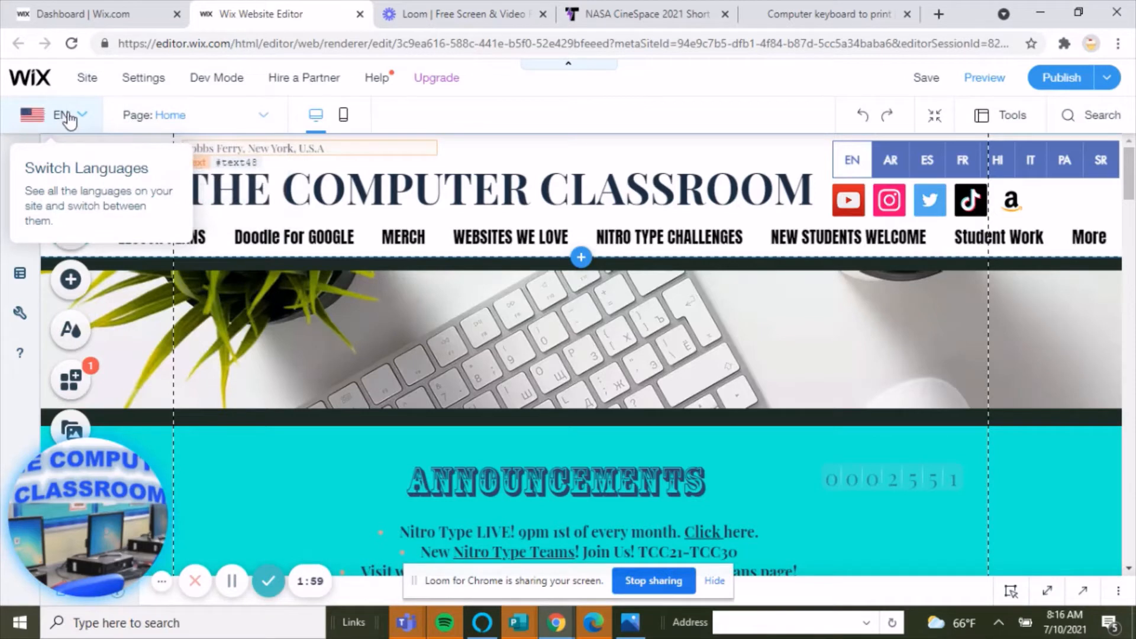
left_click(268, 116)
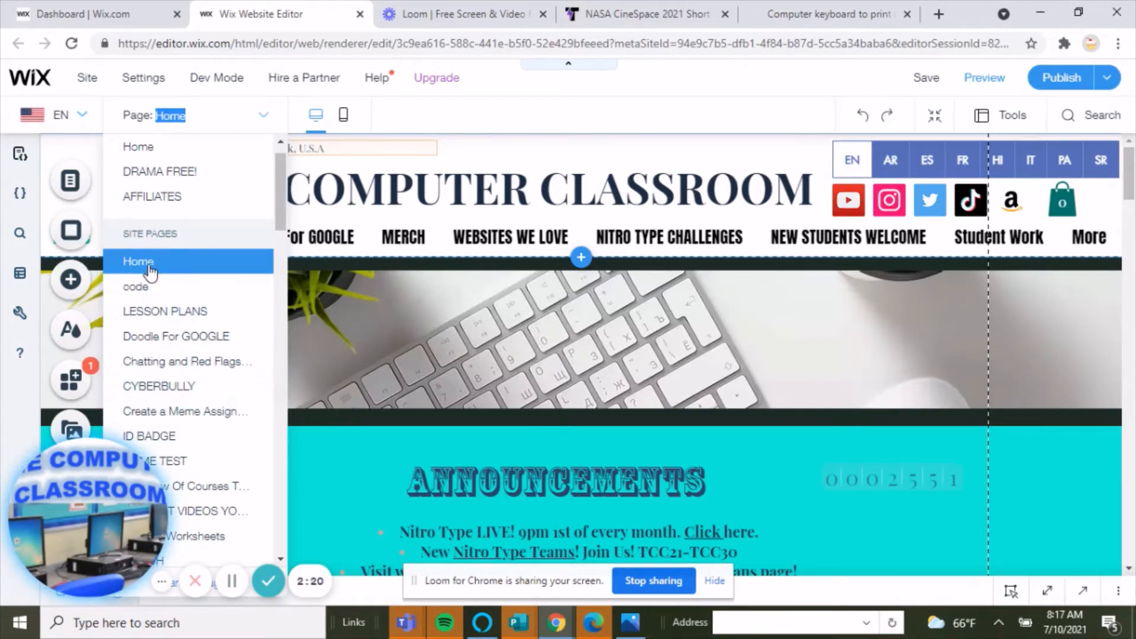
left_click(350, 507)
Add the bullet "NASA VIDEO COMPETITION!" as the first item of the Announcements list on the home page.
scroll(454, 450, "down", 3)
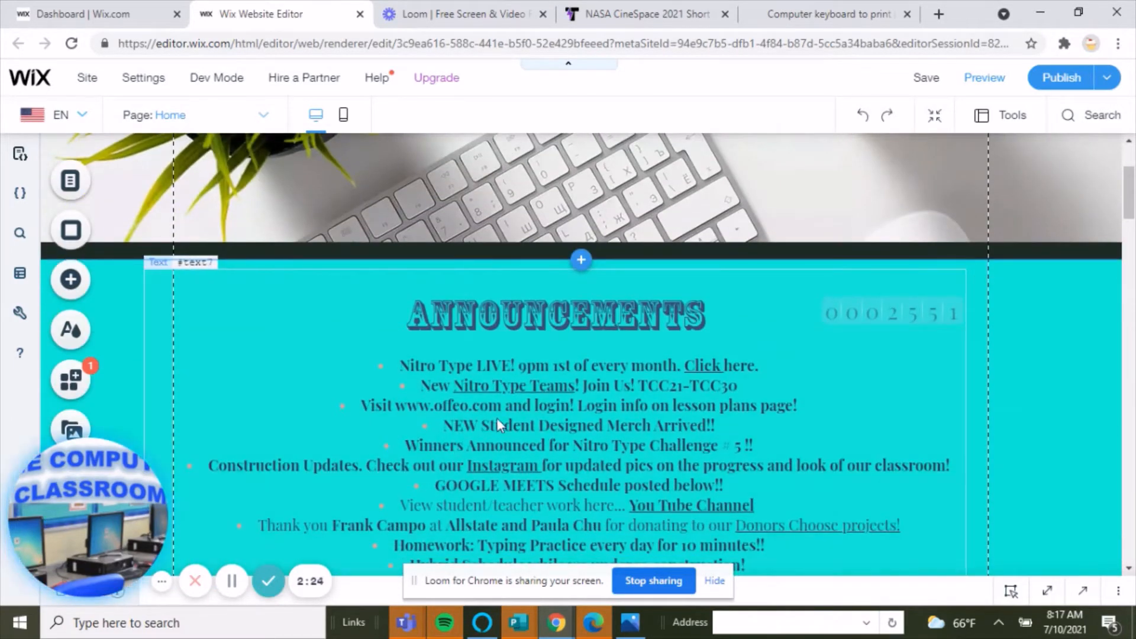
scroll(576, 435, "down", 2)
scroll(572, 445, "up", 1)
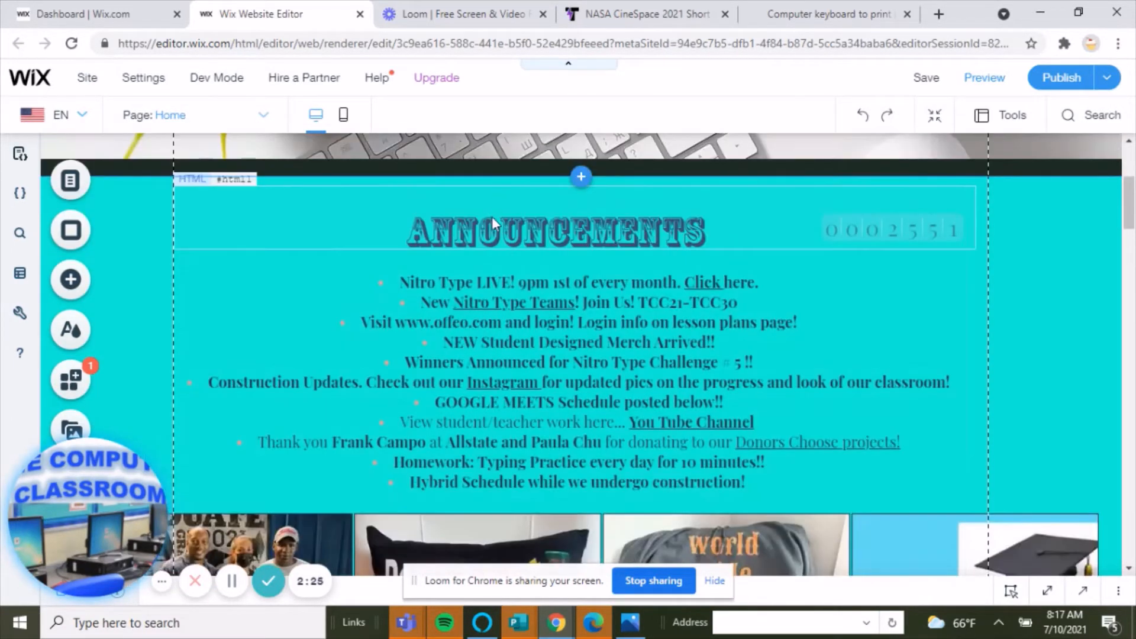
left_click(408, 285)
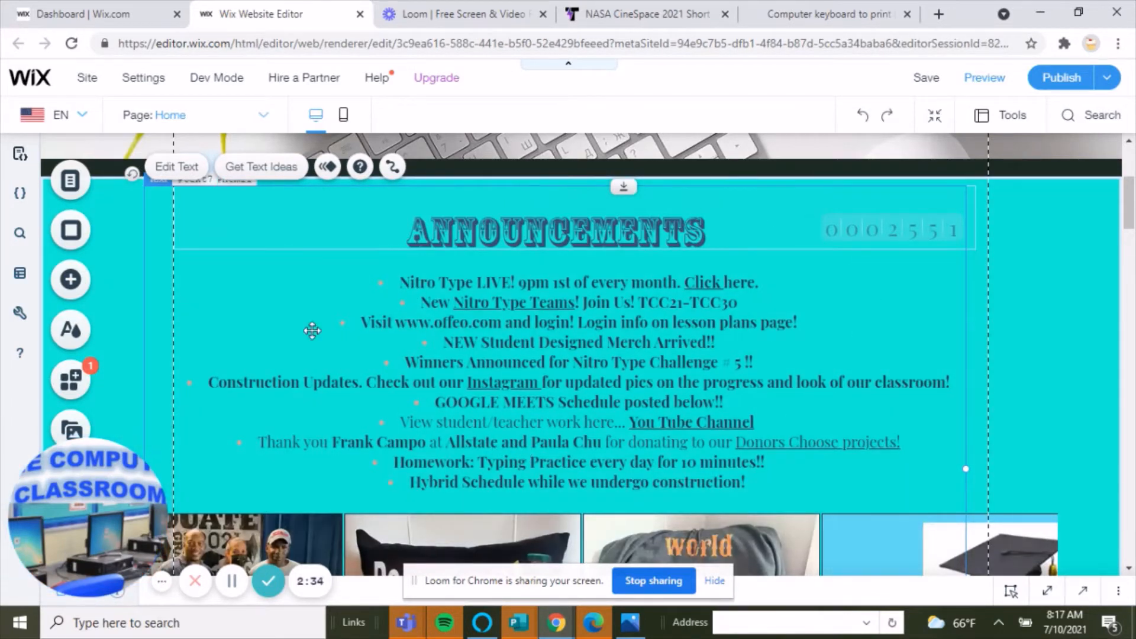
left_click(187, 174)
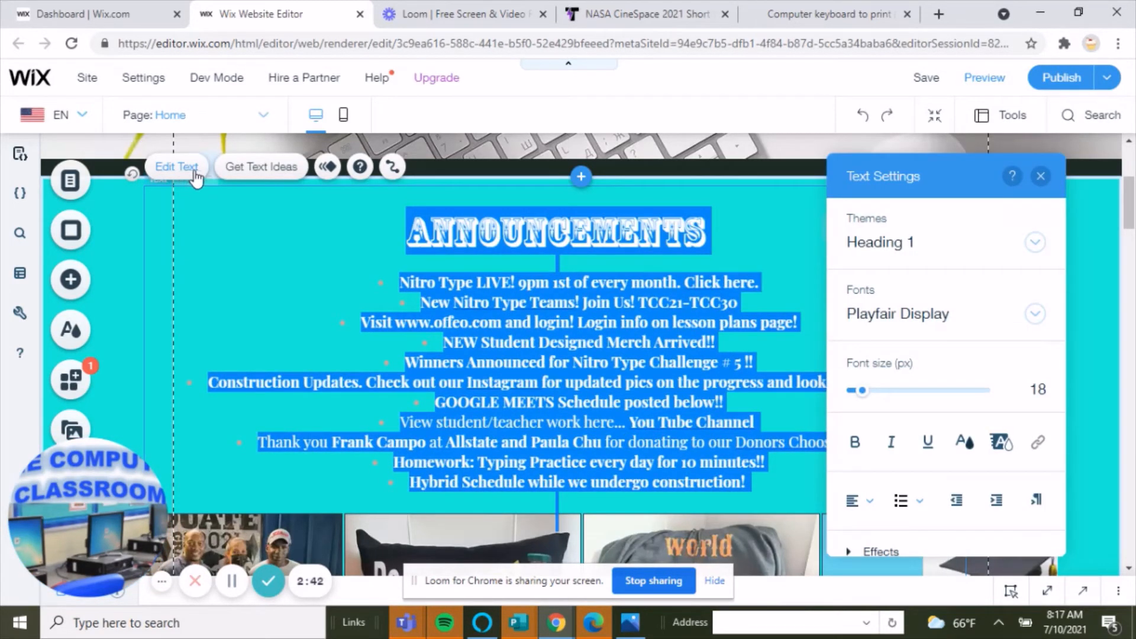
left_click(402, 283)
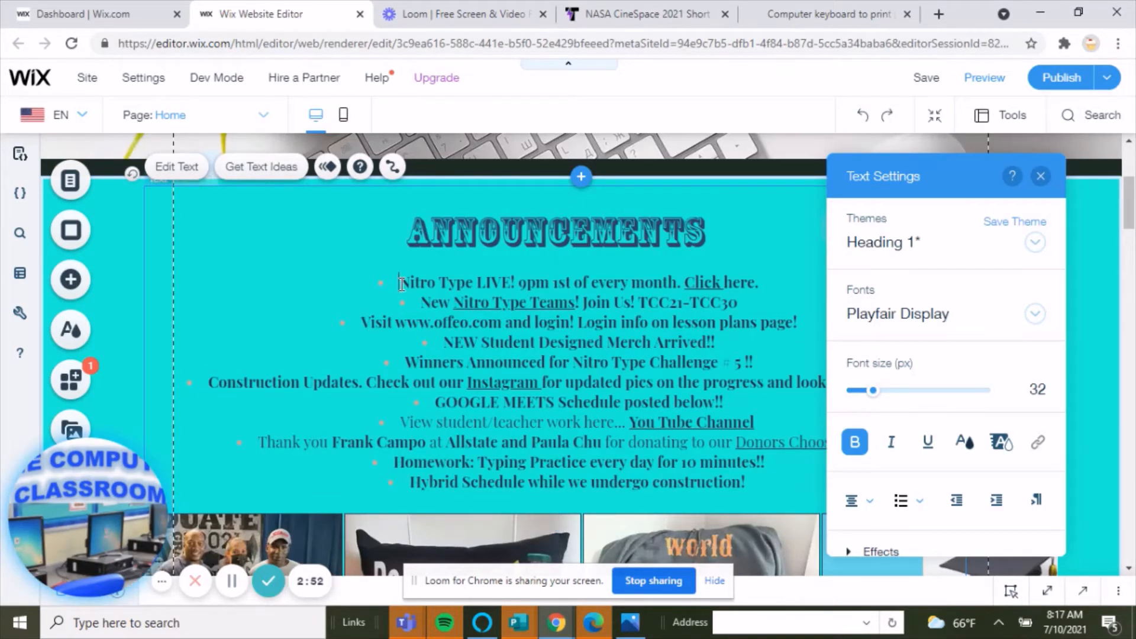
type("NAS")
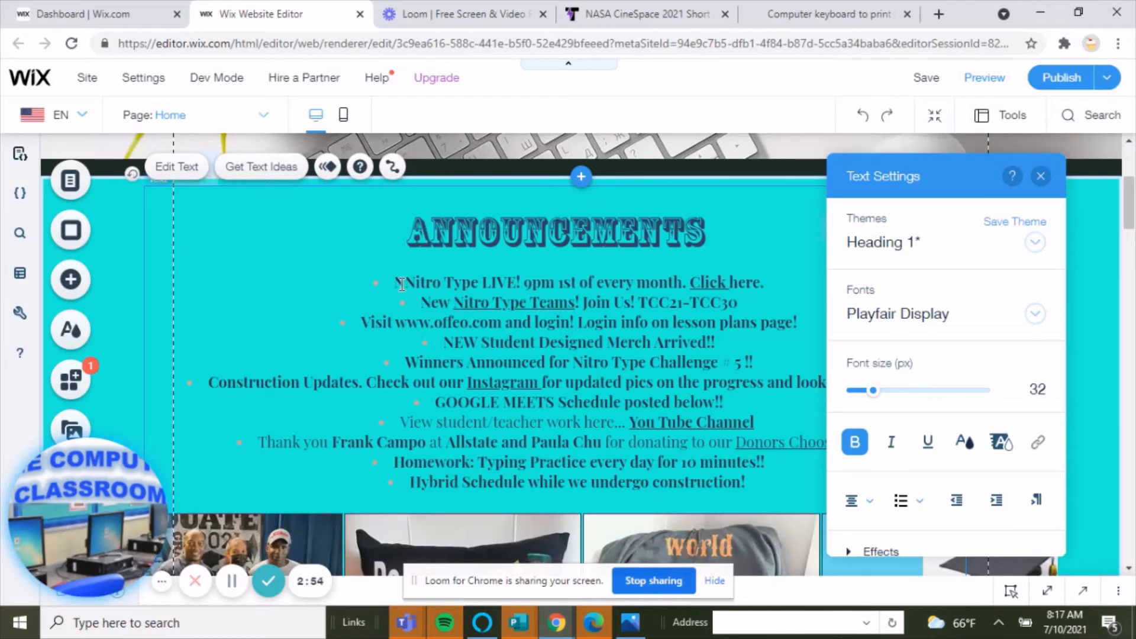
type("A ")
type("VIDEO COMP")
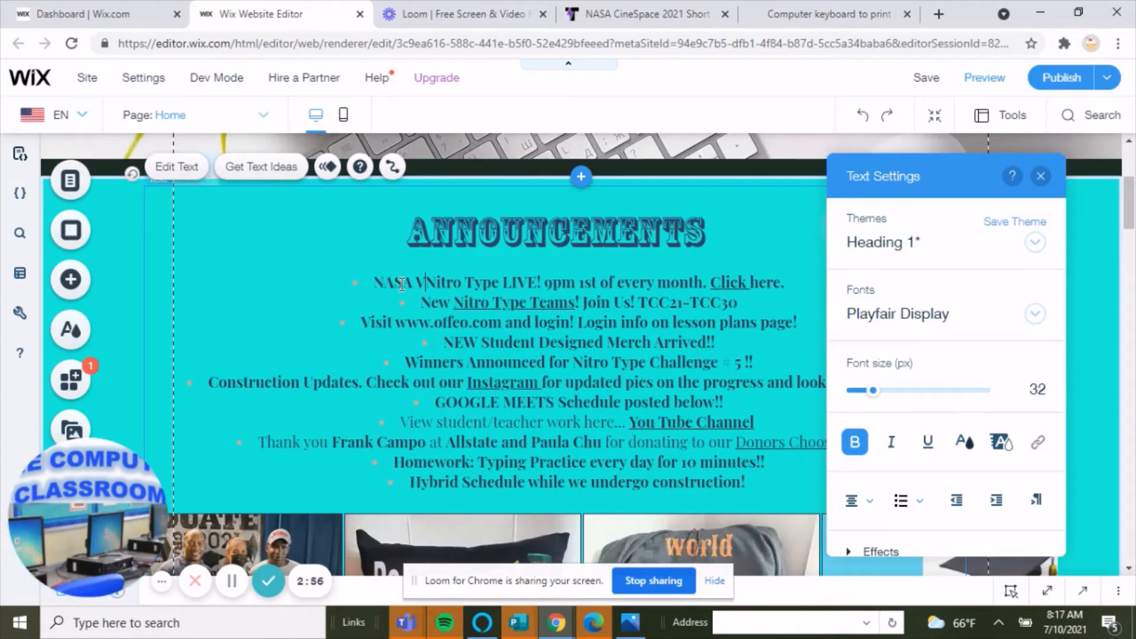
type("ETITION")
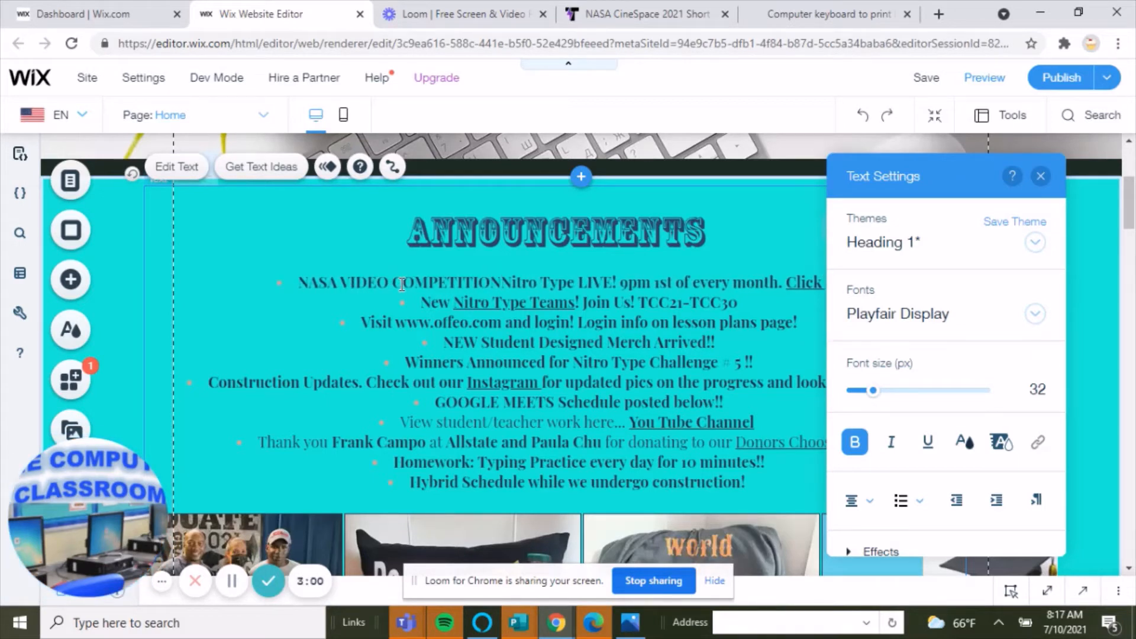
key("Return")
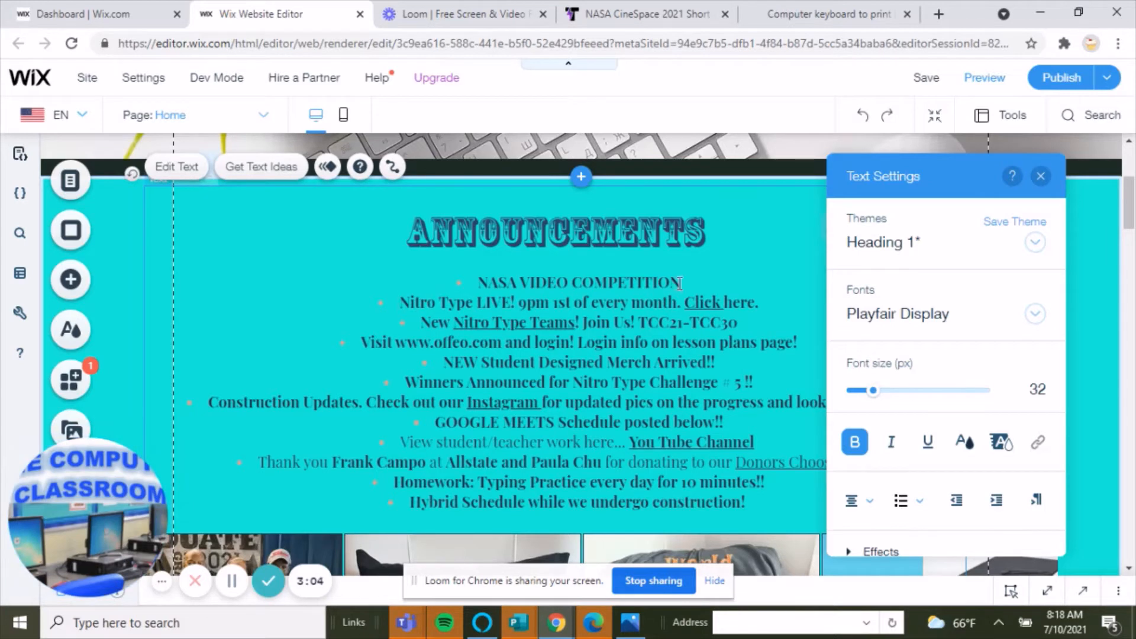
type("!")
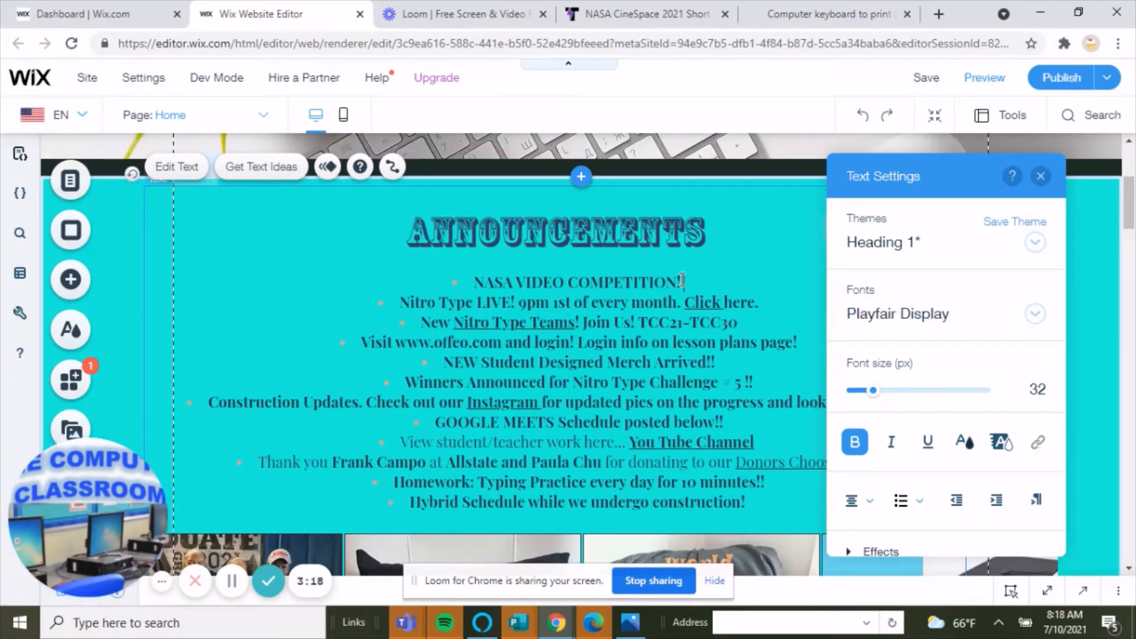
Select the words "NASA VIDEO COMPETITION" without the exclamation mark and choose a web address as their link type.
left_click_drag(673, 280, 477, 280)
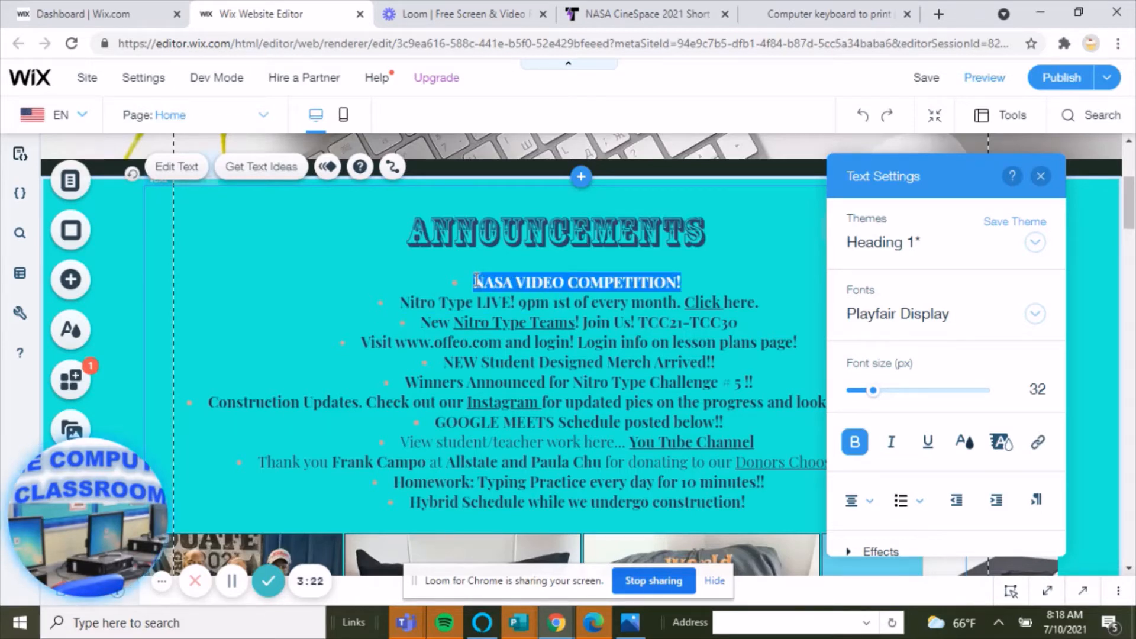
double_click(497, 283)
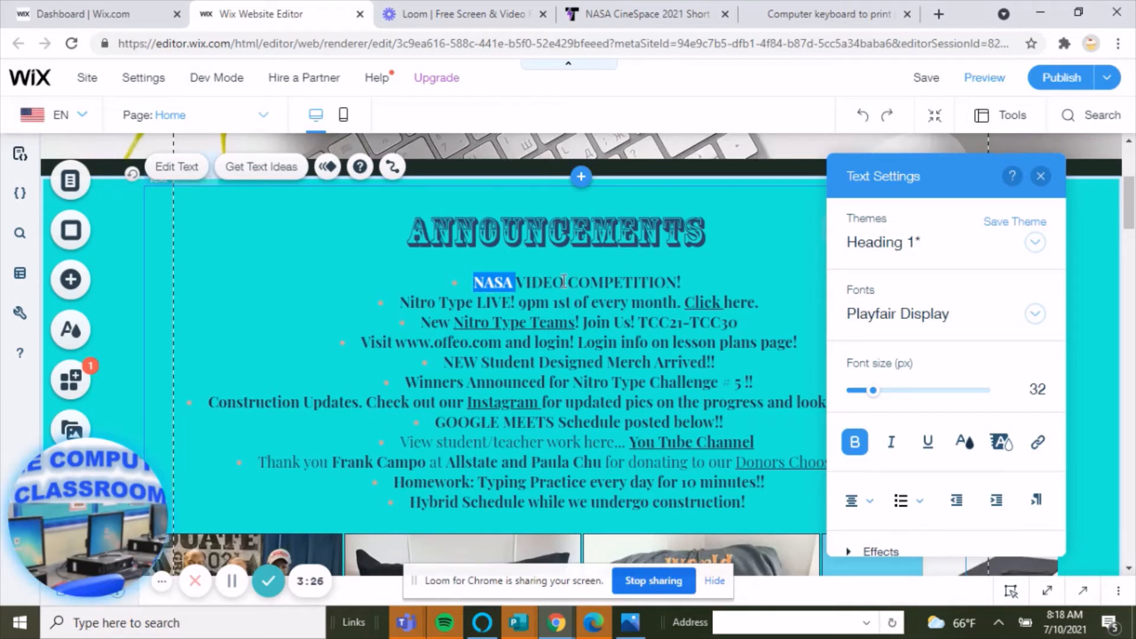
left_click_drag(565, 283, 482, 288)
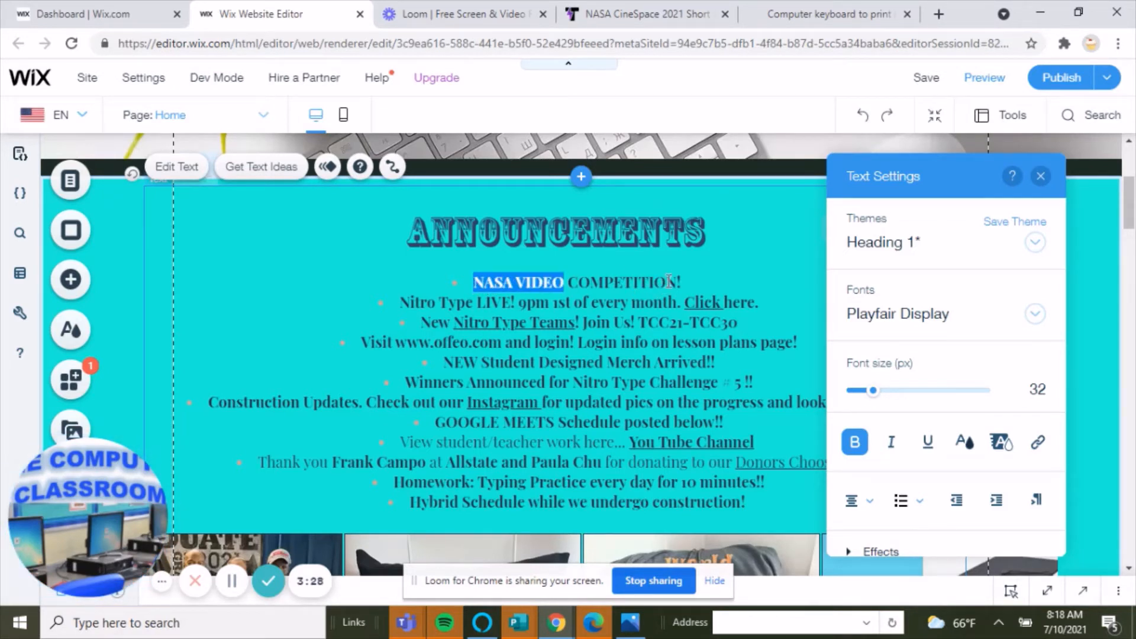
left_click_drag(676, 284, 478, 284)
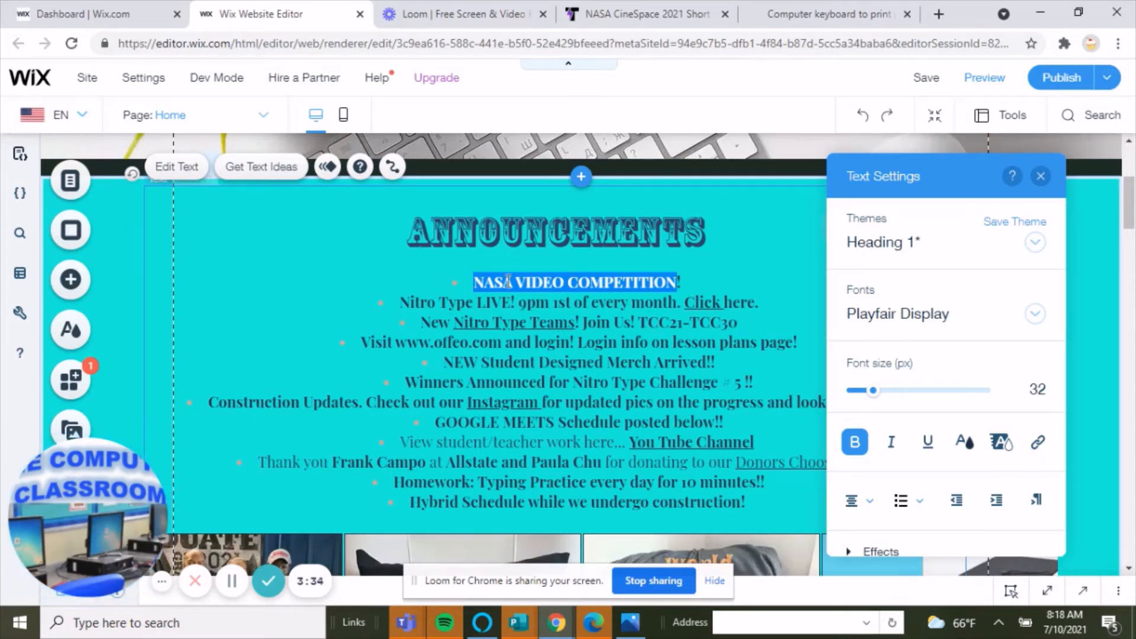
left_click_drag(888, 164, 802, 96)
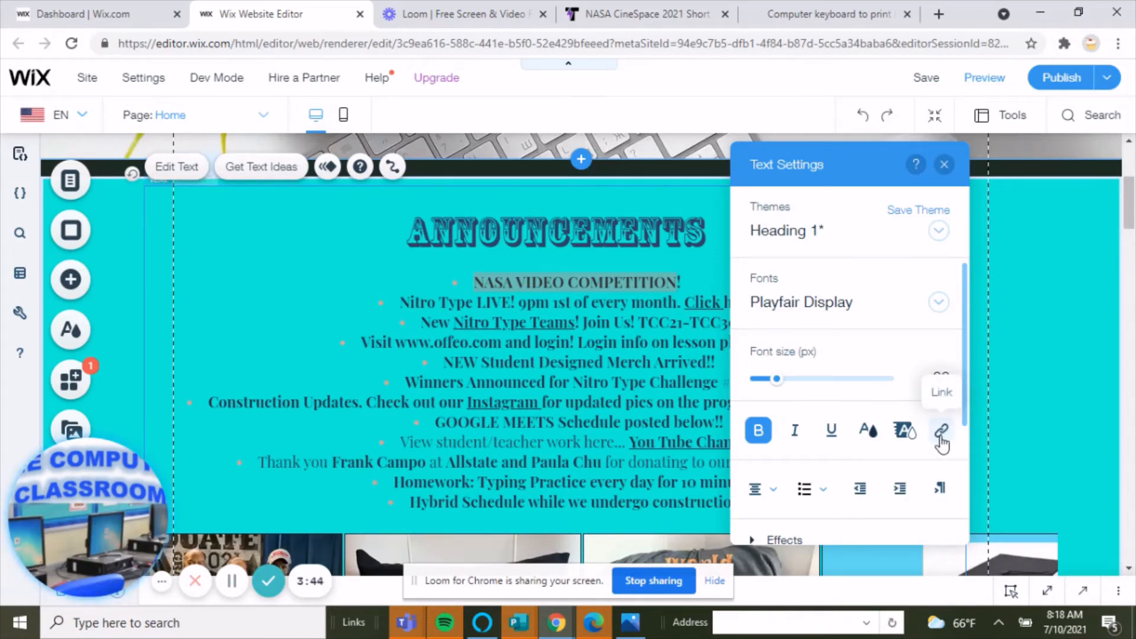
left_click(942, 438)
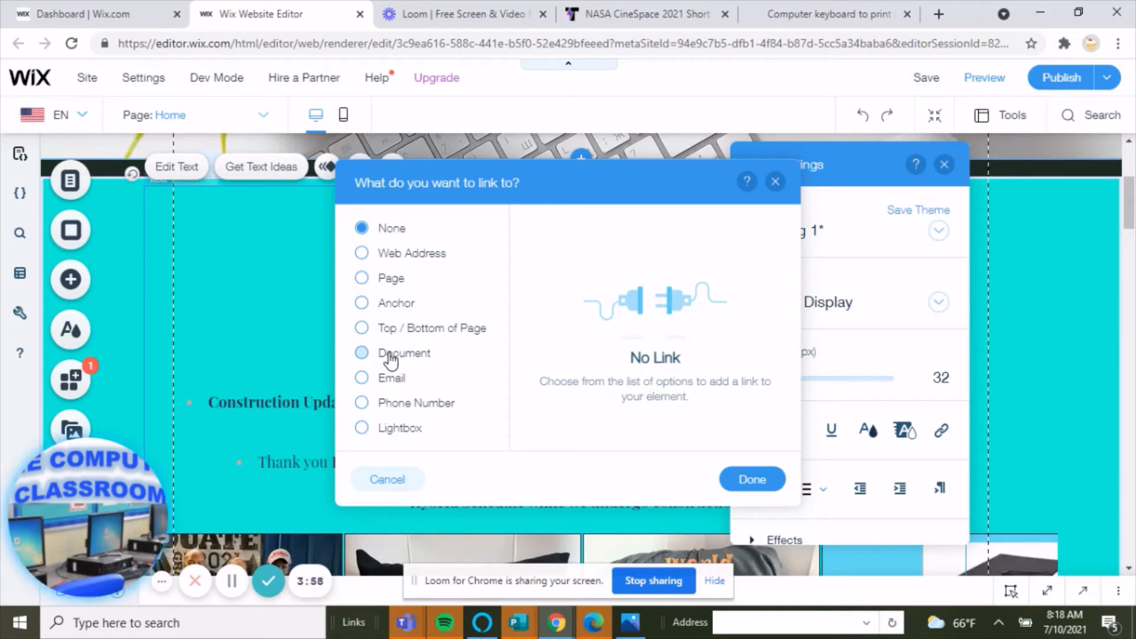
left_click(366, 254)
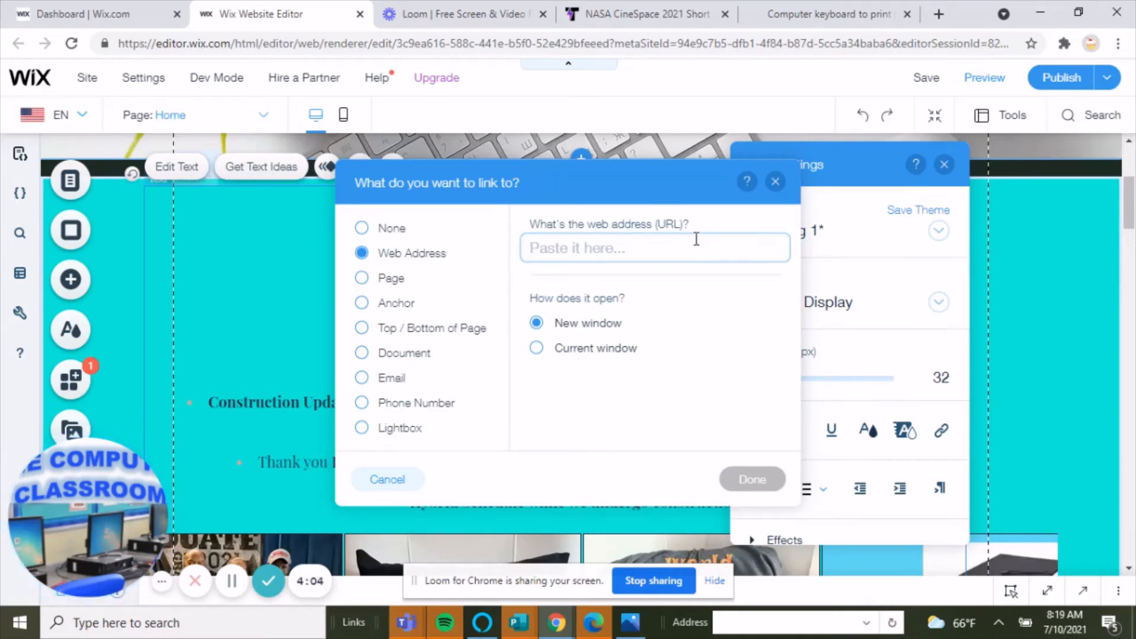
left_click(642, 17)
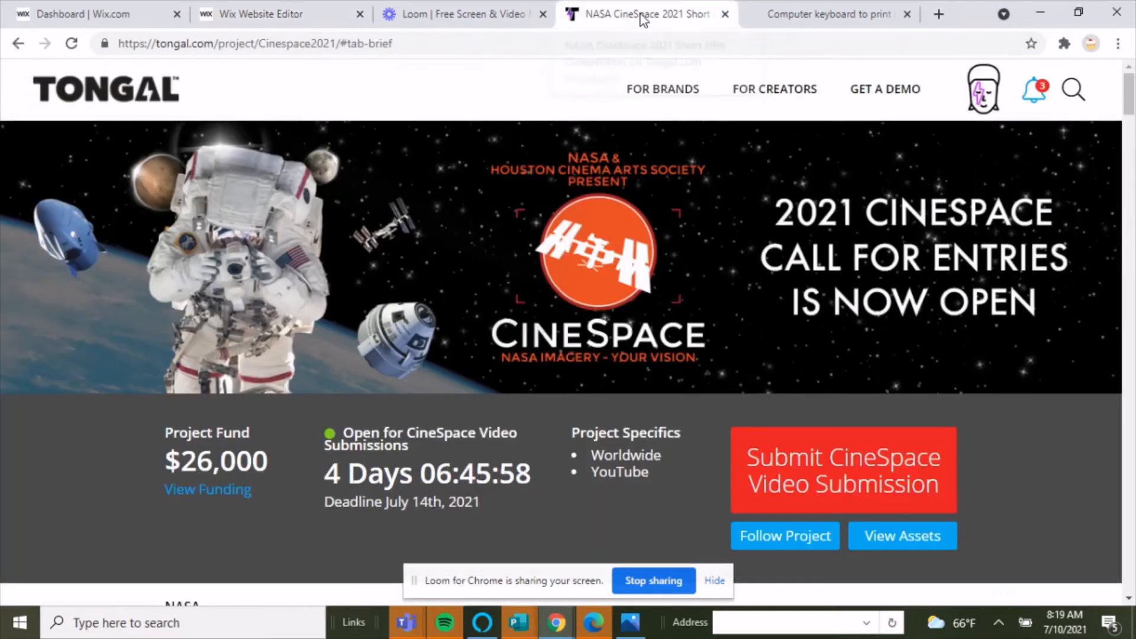
left_click(410, 41)
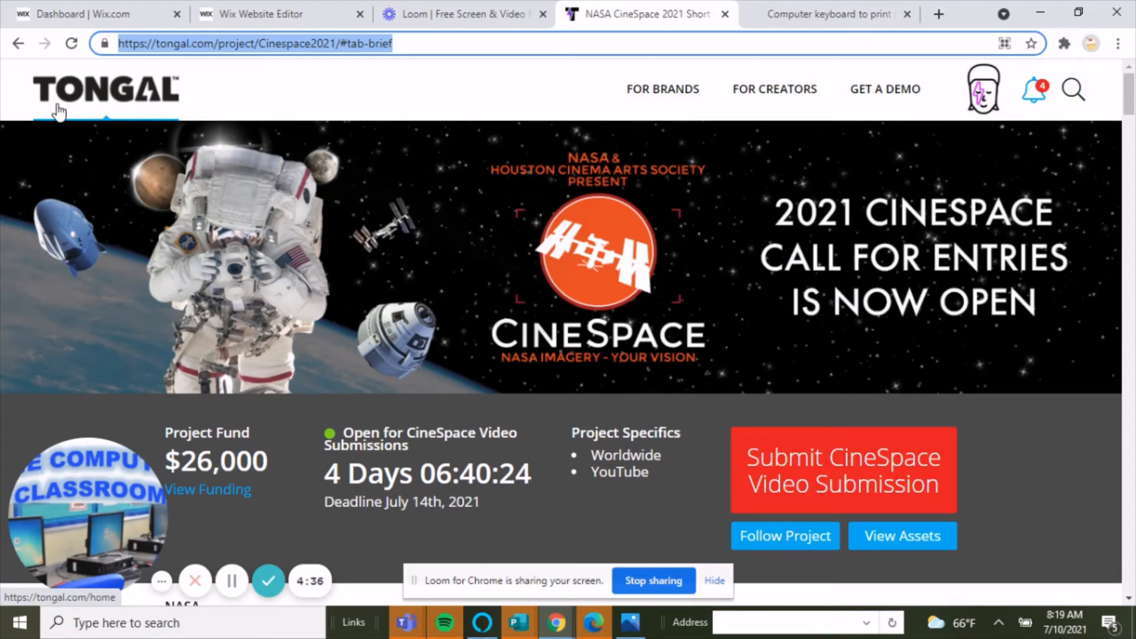
left_click(86, 18)
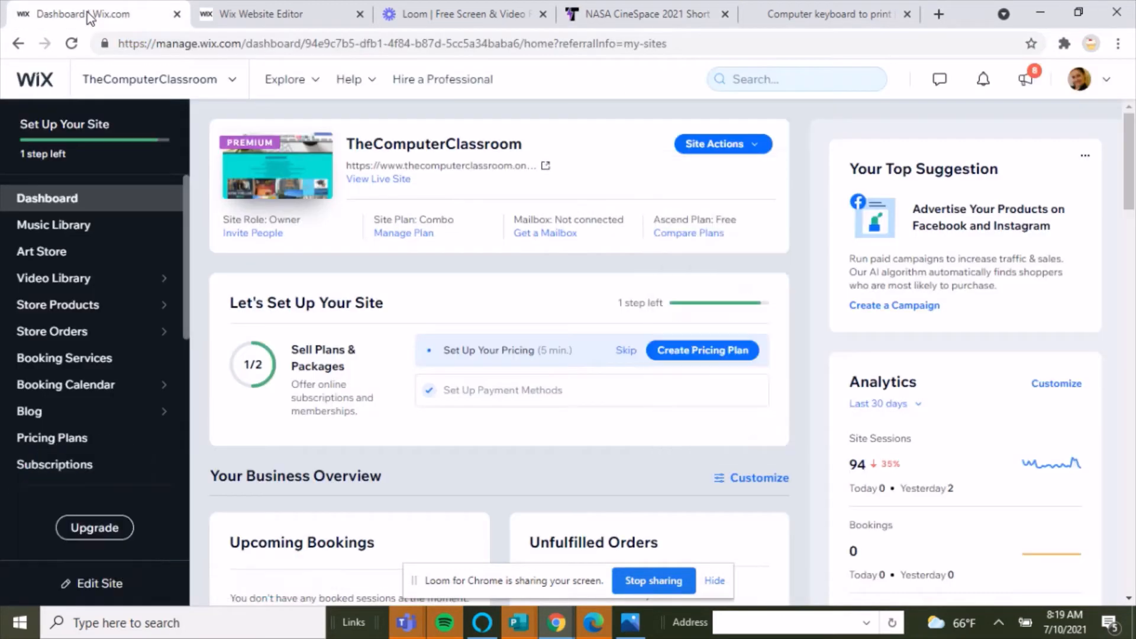
left_click(297, 18)
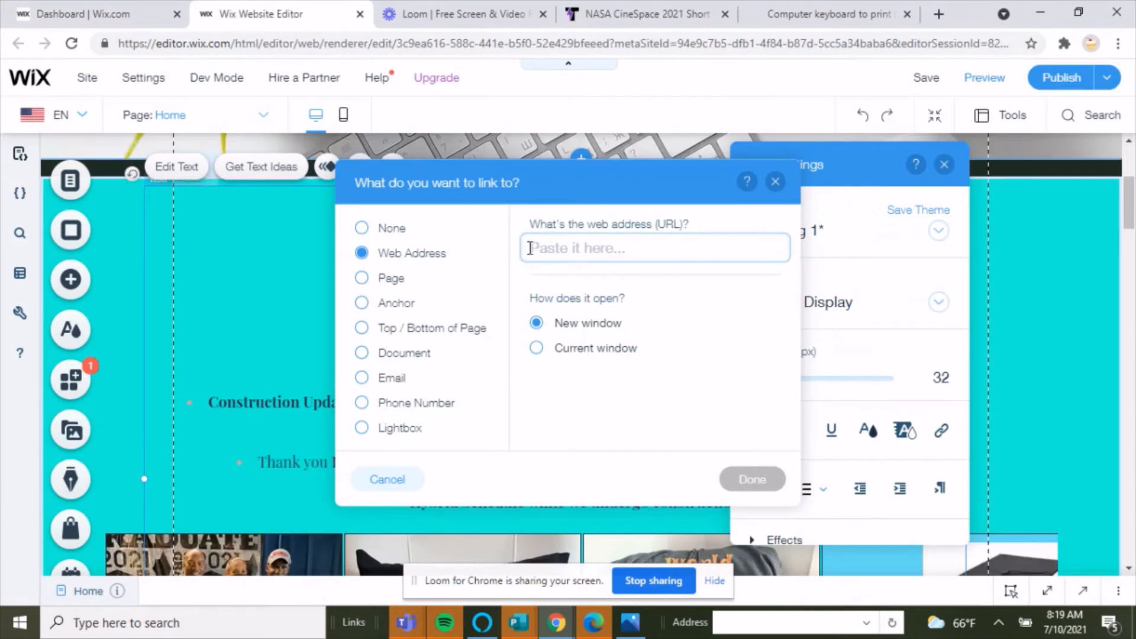
key("ctrl+v")
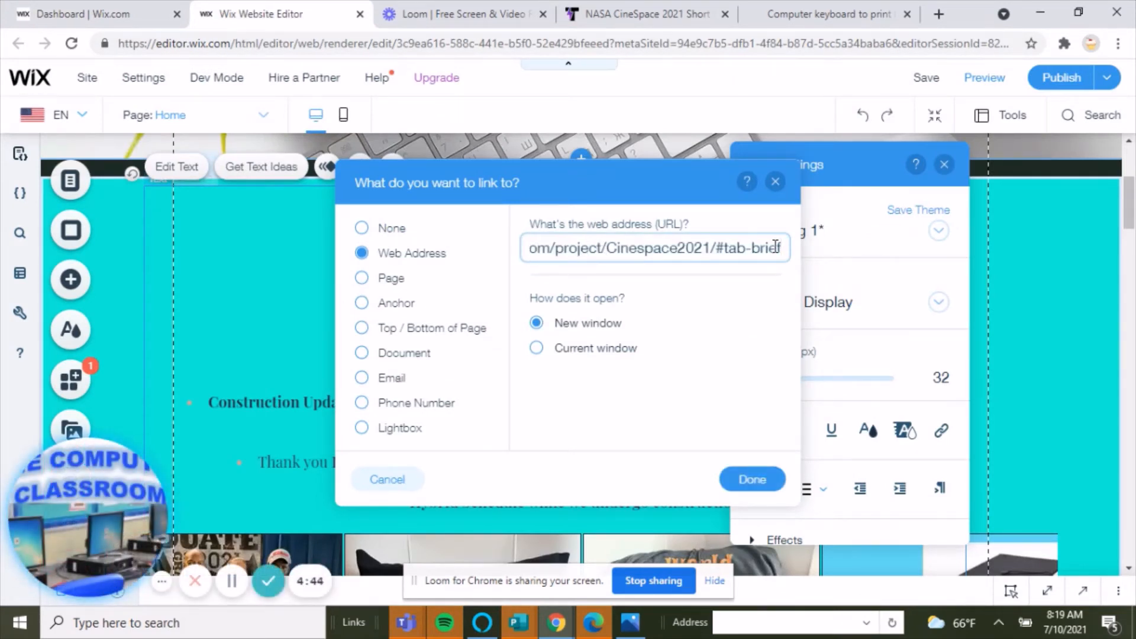
left_click(755, 480)
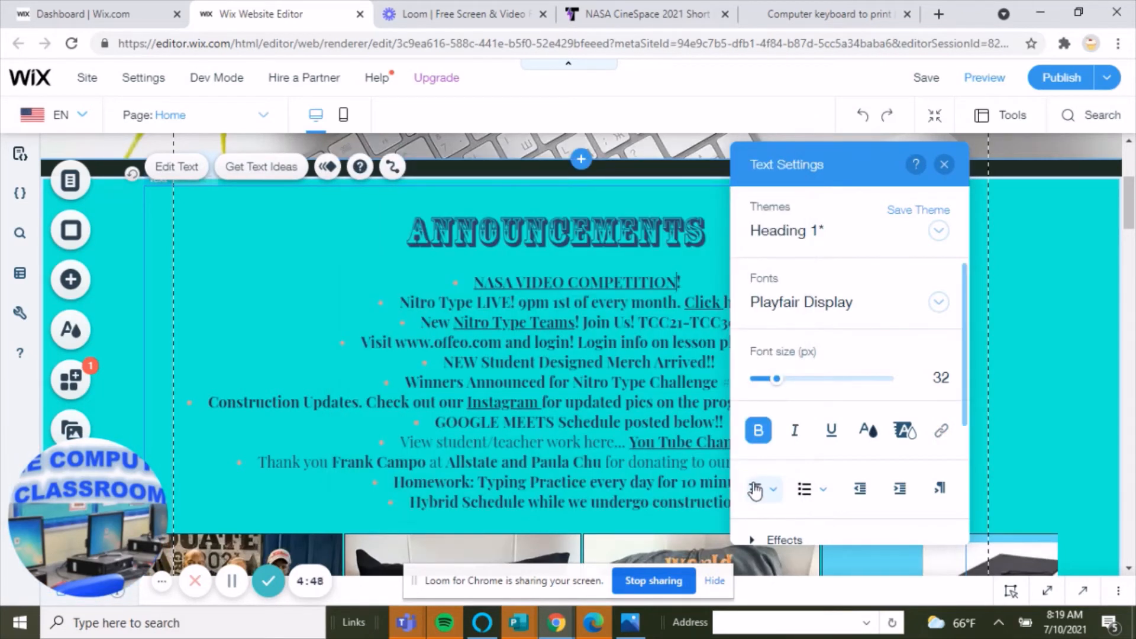
left_click(943, 166)
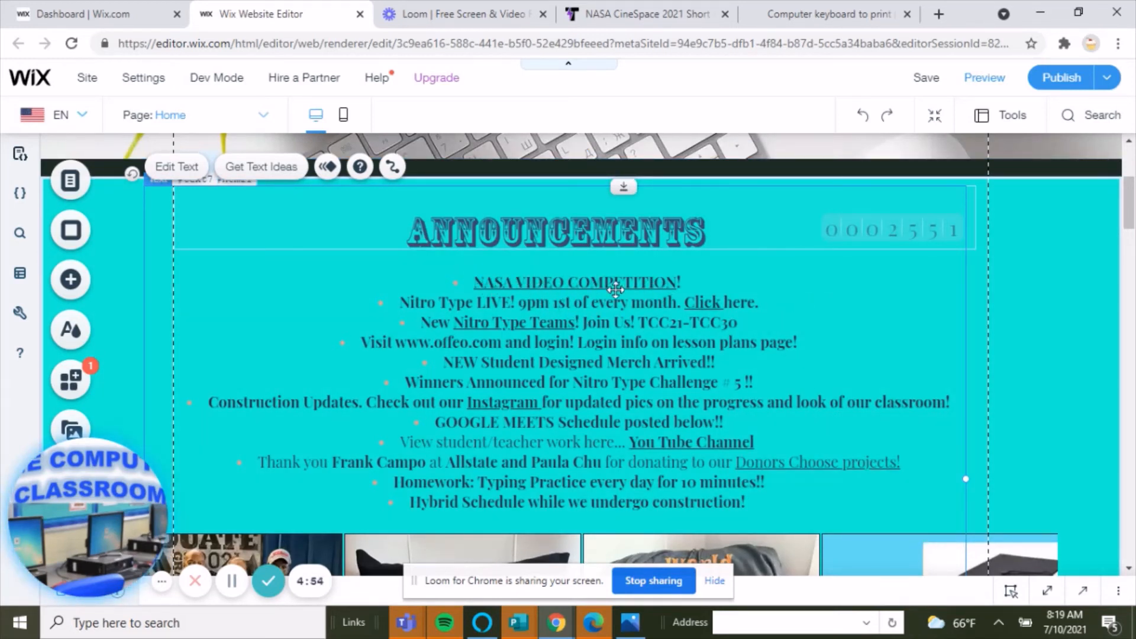
Publish the updated Computer Classroom site and open its live version at thecomputerclassroom.online.
left_click(1054, 80)
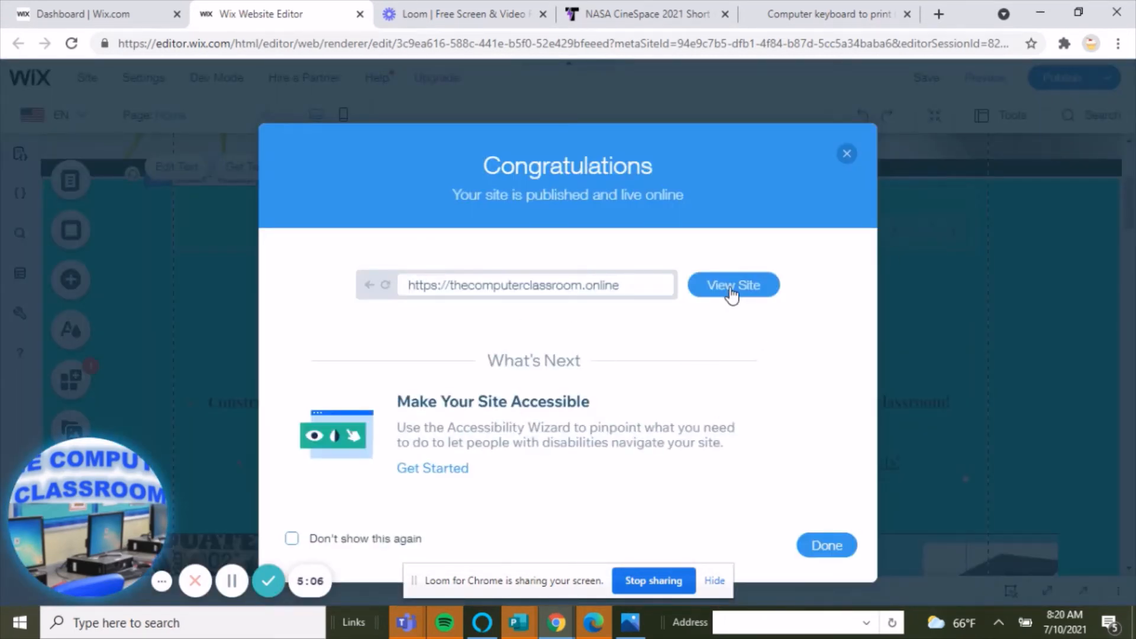
left_click(730, 289)
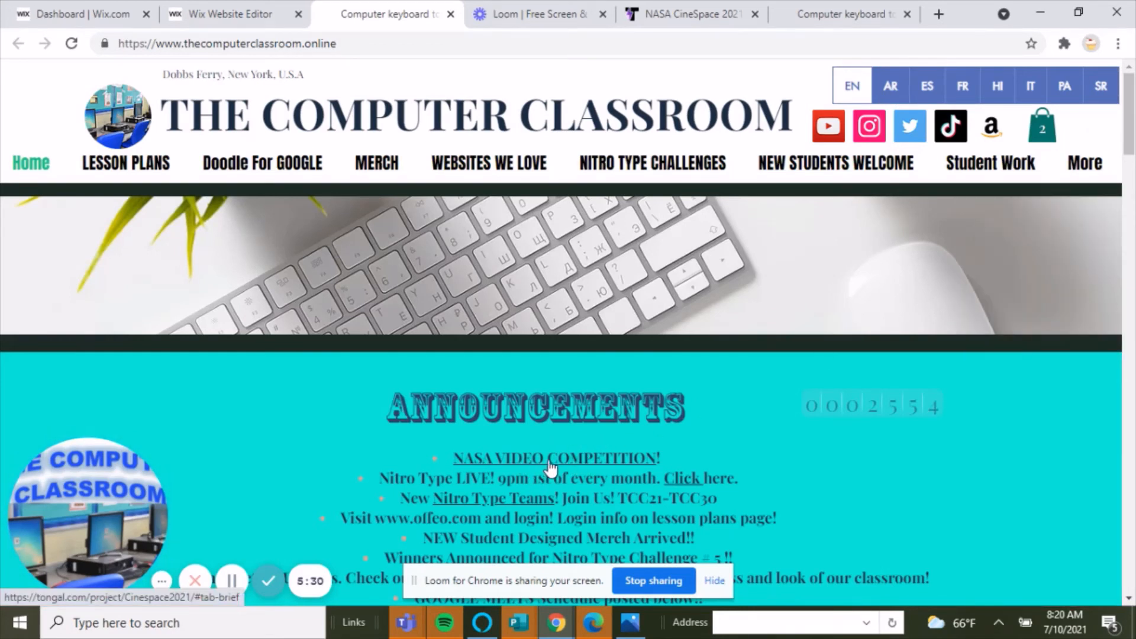
Test the "NASA VIDEO COMPETITION" link on the live home page and look over the CineSpace project page it leads to.
left_click(550, 466)
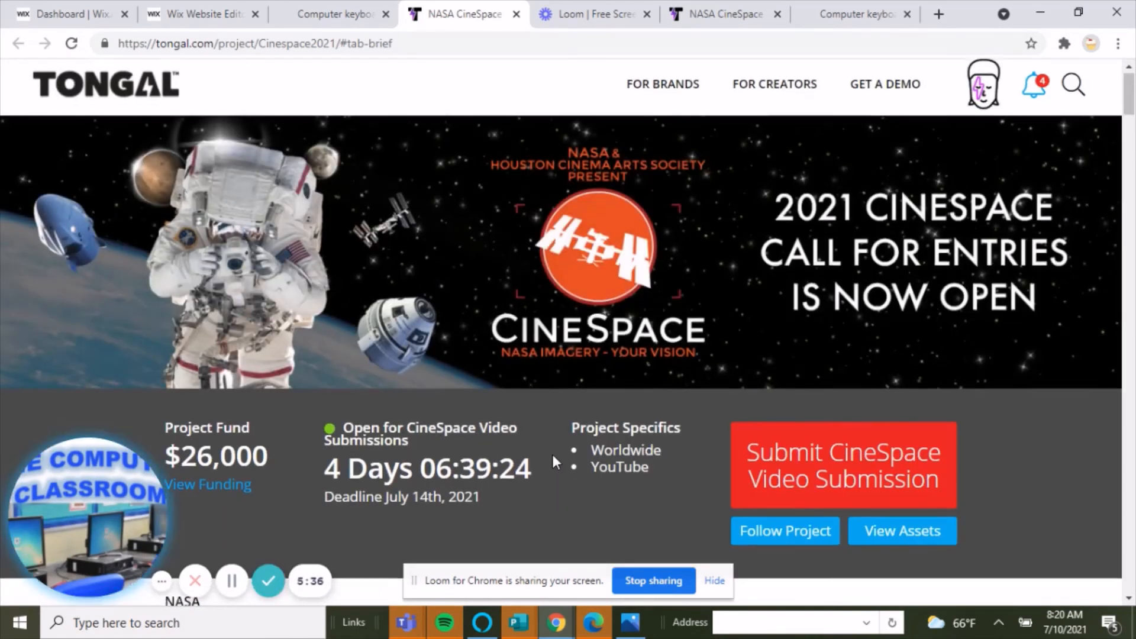
scroll(551, 452, "down", 5)
scroll(554, 463, "down", 5)
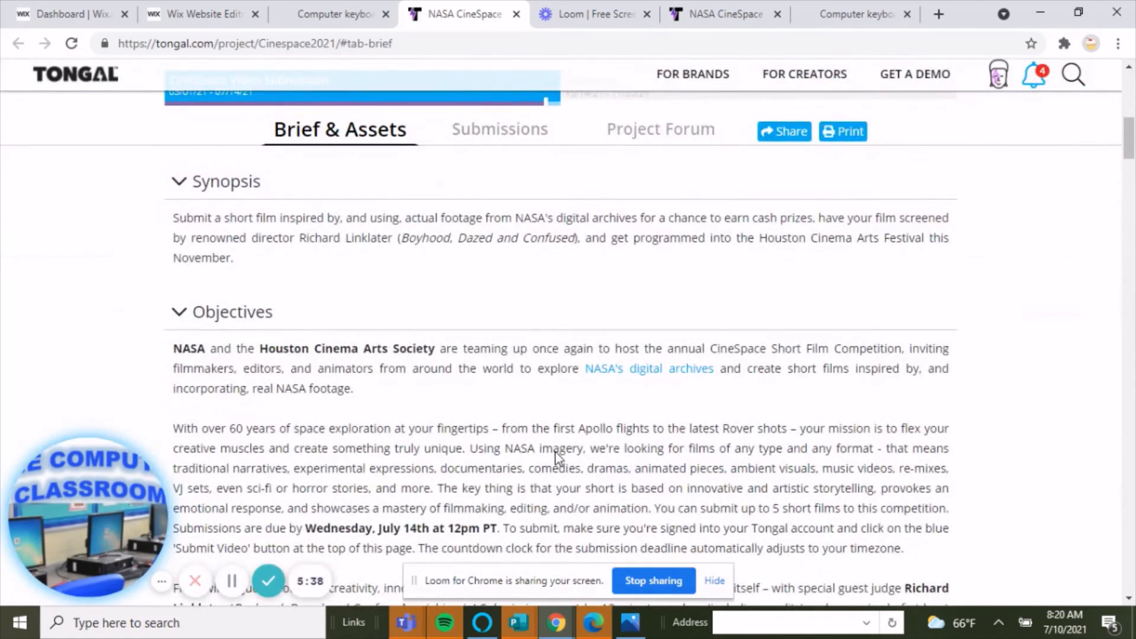
scroll(555, 457, "up", 10)
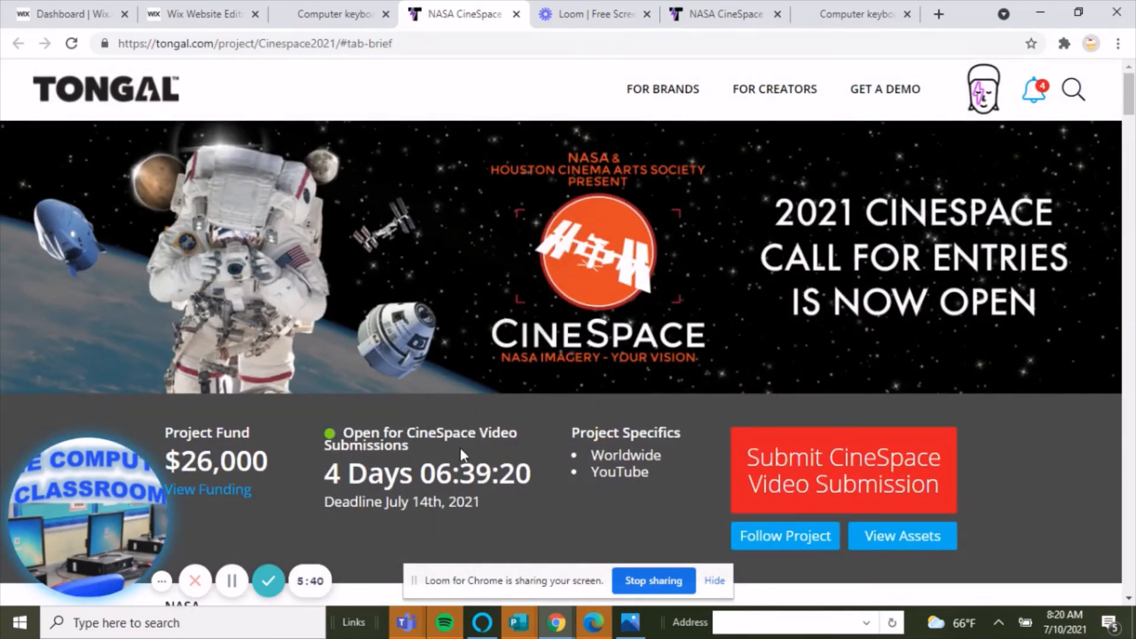
Return to the live Computer Classroom home page and review it from the Announcements list down to the class calendar.
left_click(347, 20)
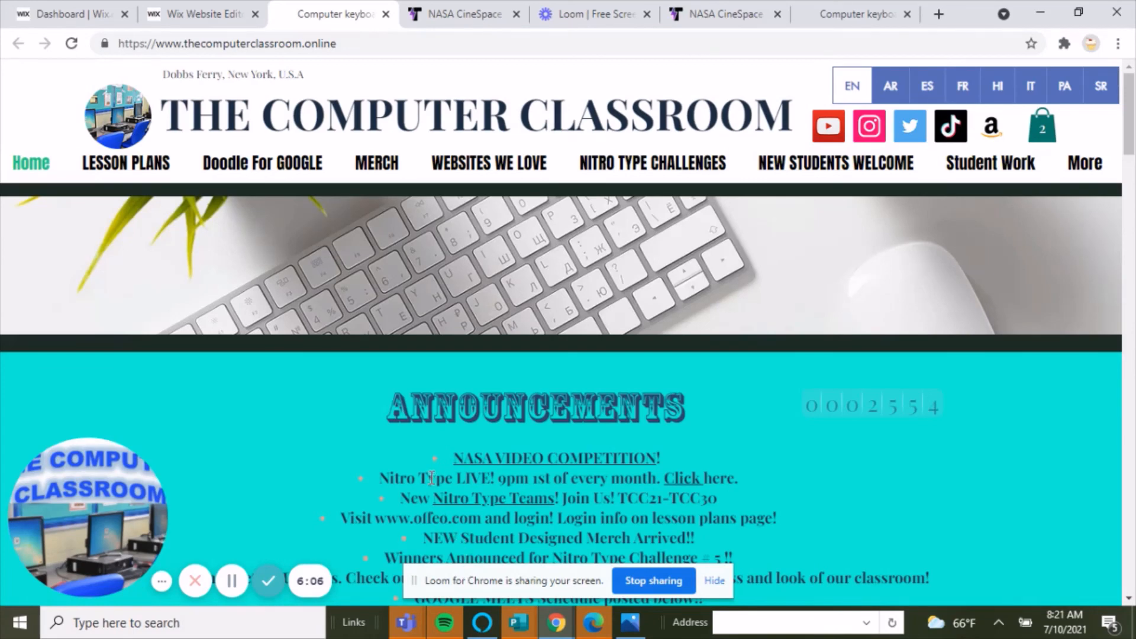
scroll(465, 374, "down", 3)
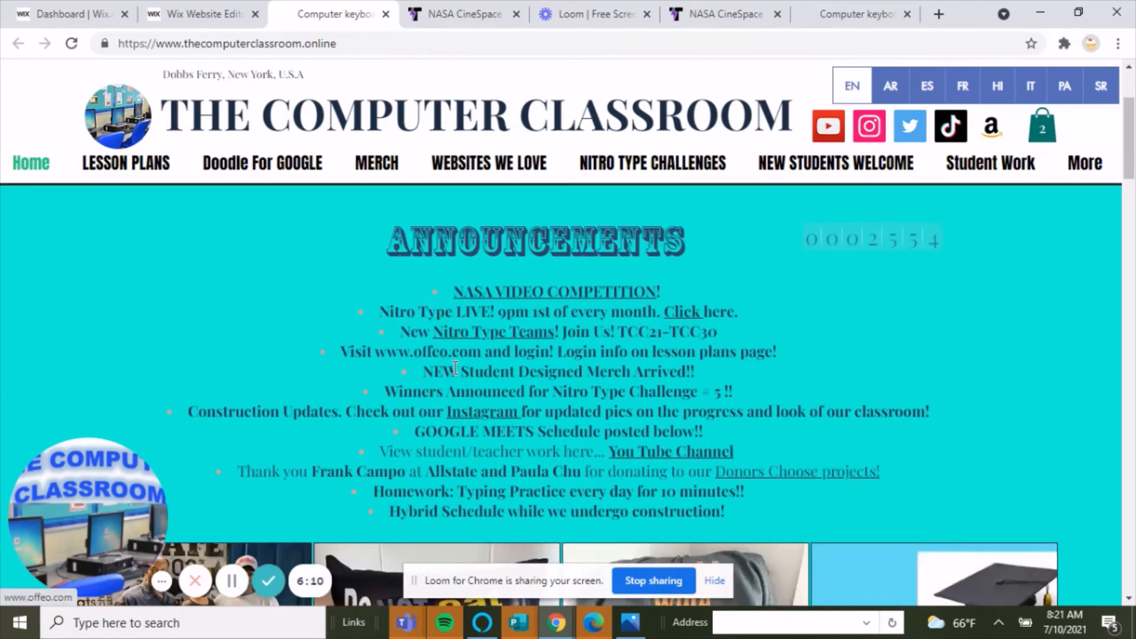
scroll(474, 385, "down", 3)
scroll(479, 396, "down", 20)
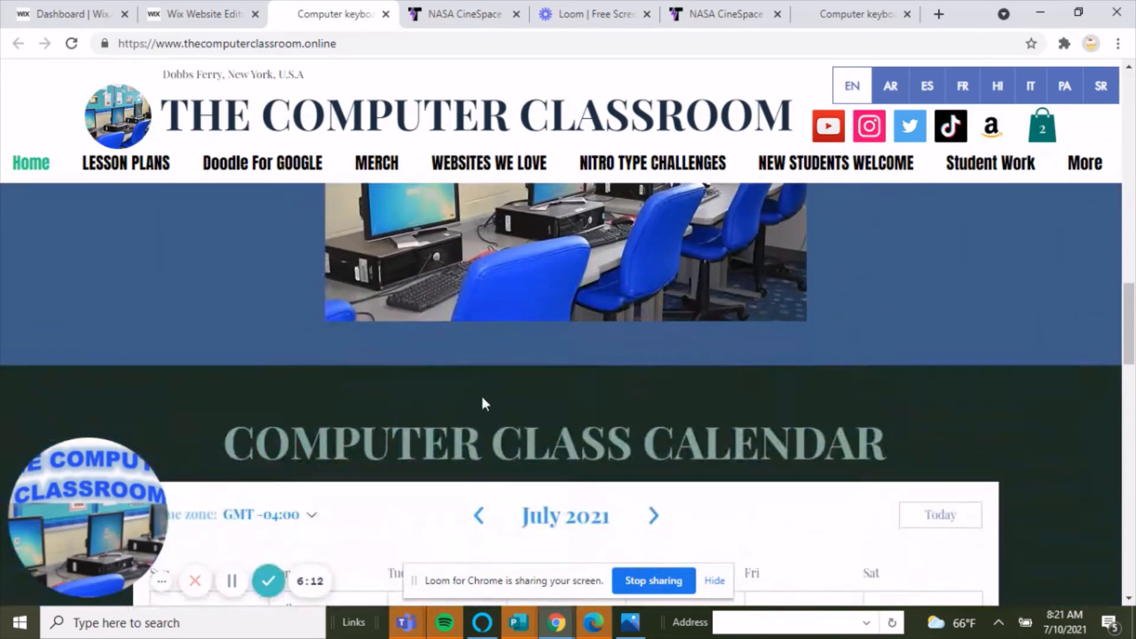
scroll(495, 432, "up", 20)
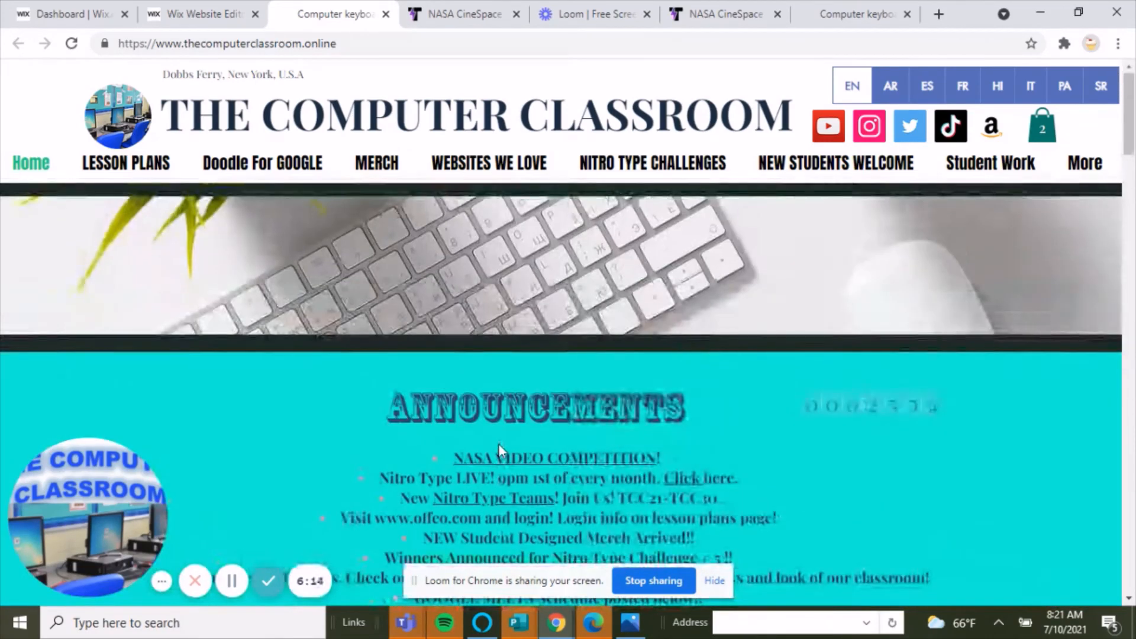